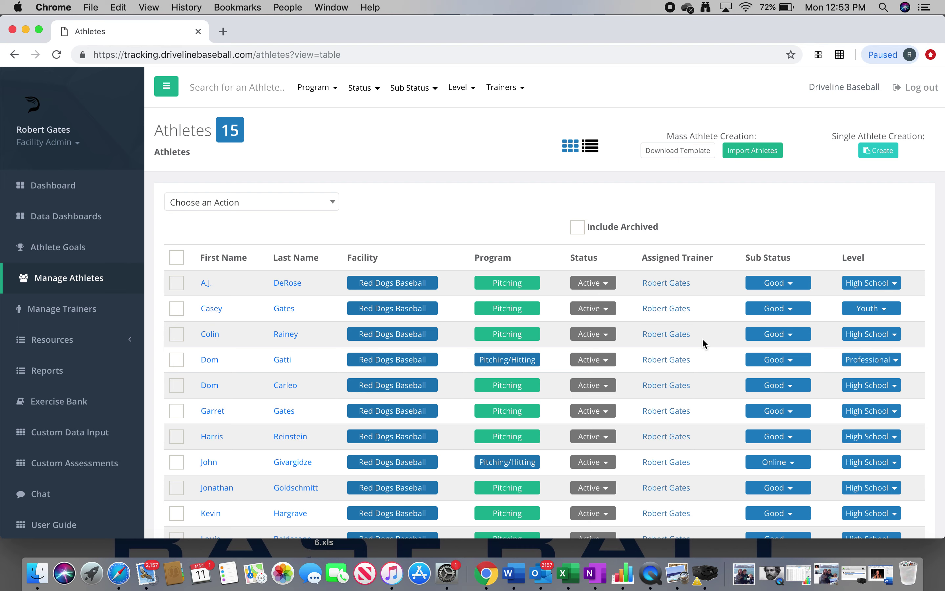
Go to the Data Dashboards page from the sidebar.
scroll(635, 357, down, 5)
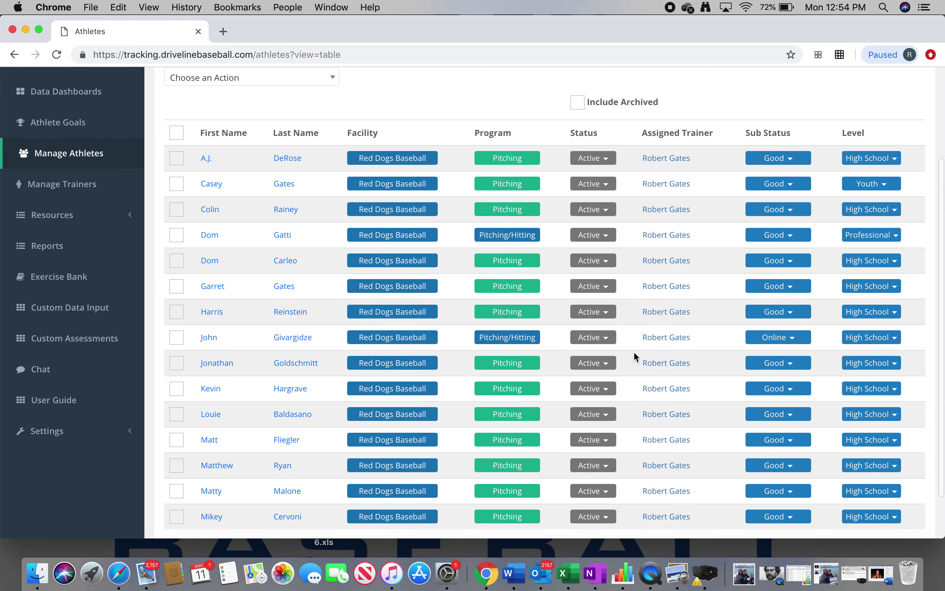
scroll(633, 350, down, 2)
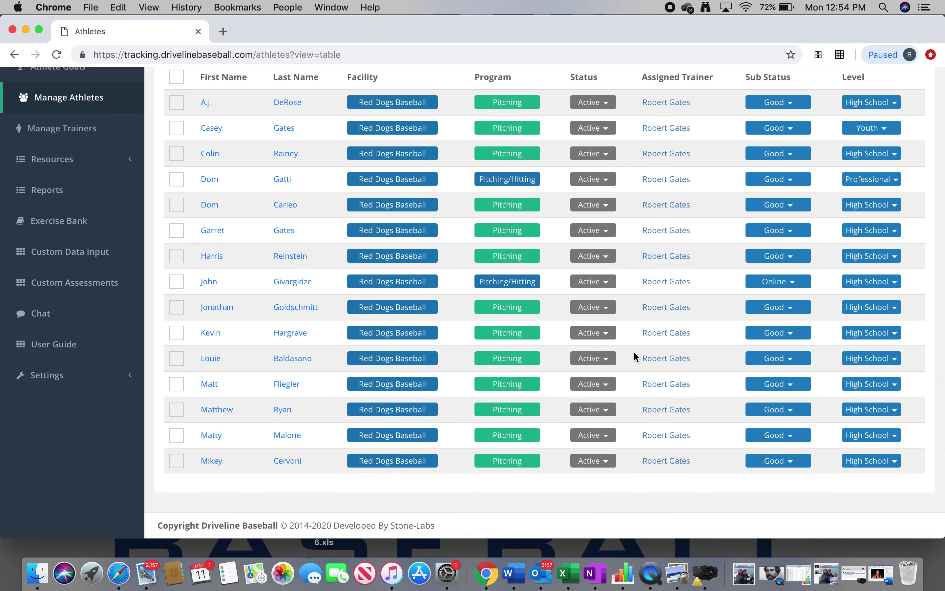
scroll(634, 351, up, 6)
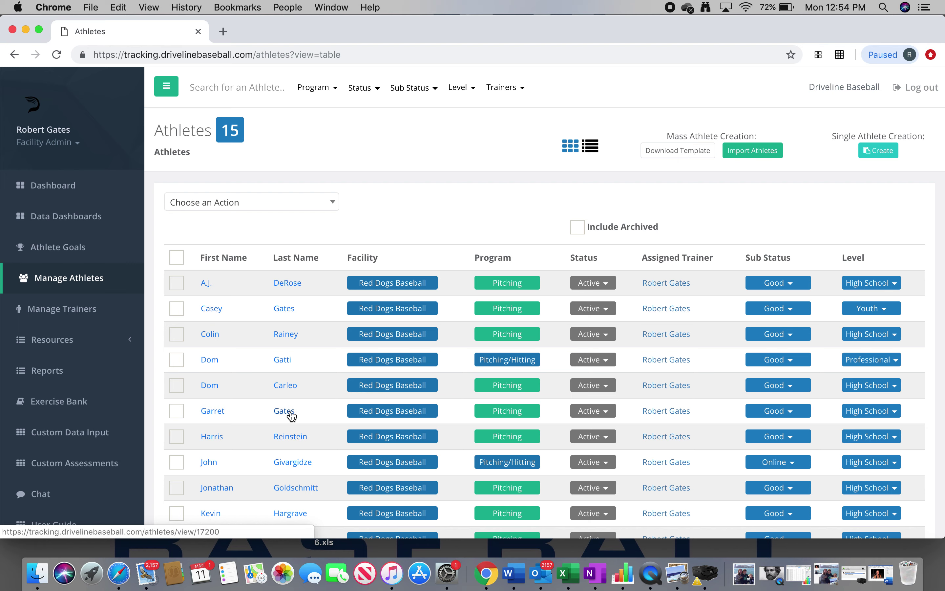
click(89, 218)
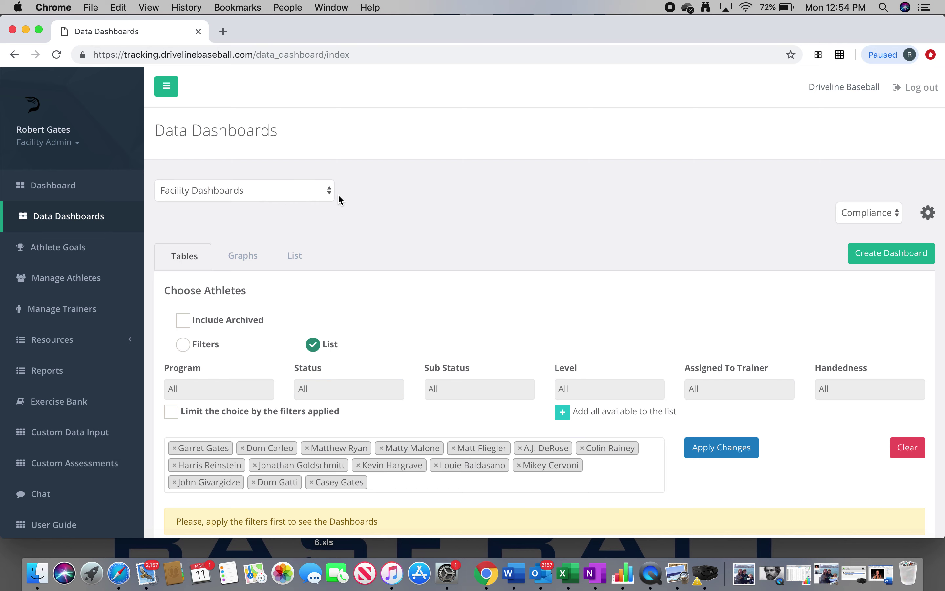
Apply changes to load the tables and scroll down to the Workout Completion Leaderboard.
scroll(339, 195, down, 2)
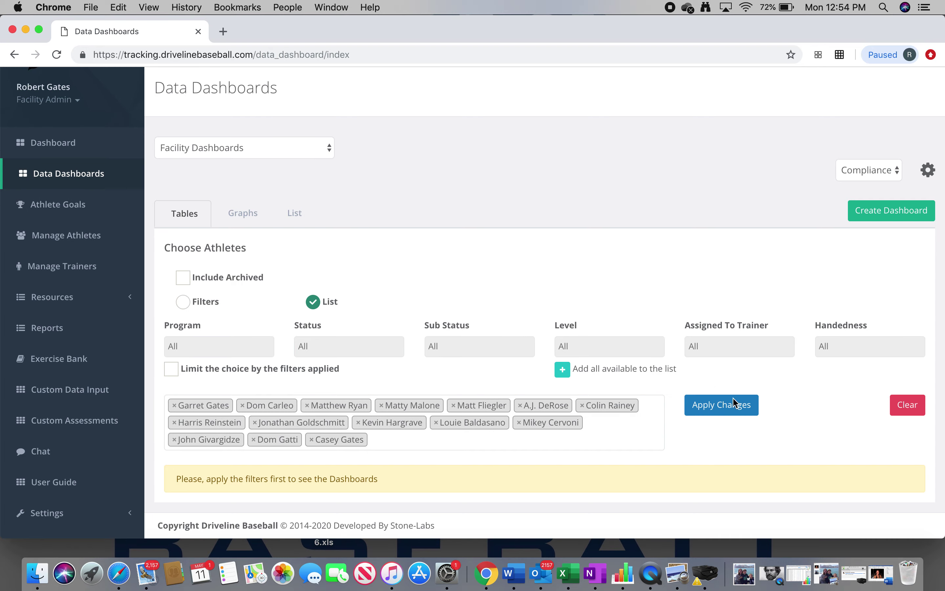
click(732, 406)
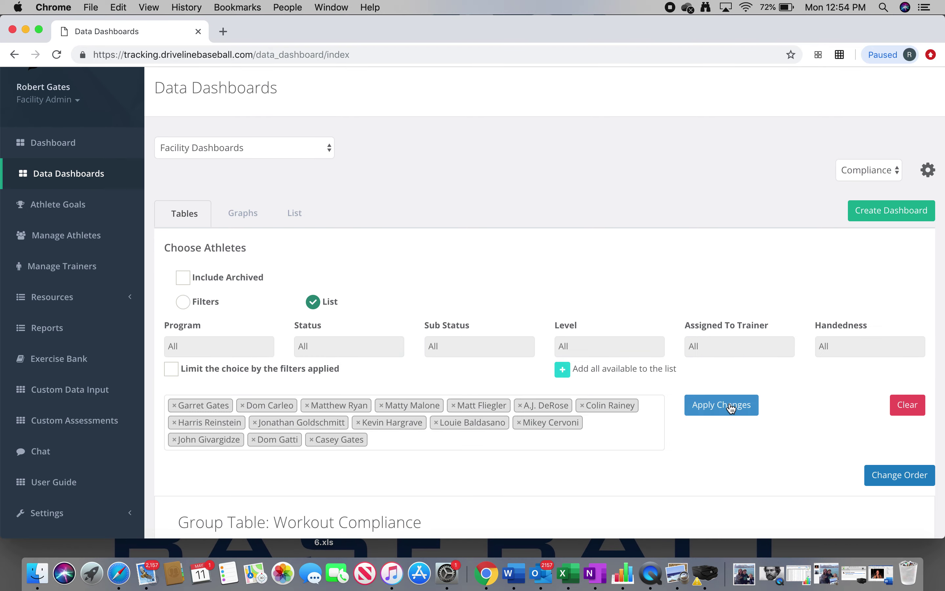
scroll(732, 407, down, 20)
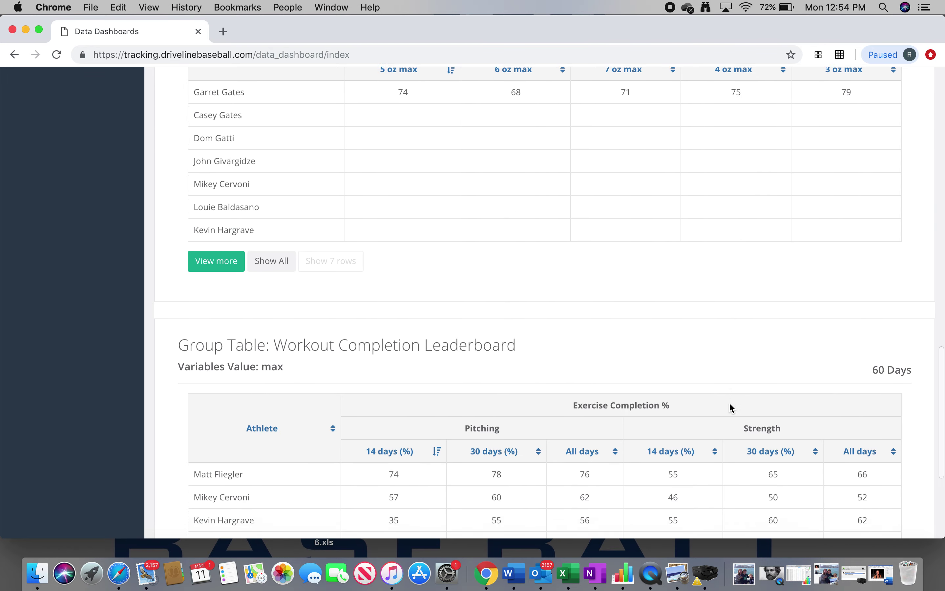
scroll(730, 404, up, 4)
scroll(729, 404, down, 1)
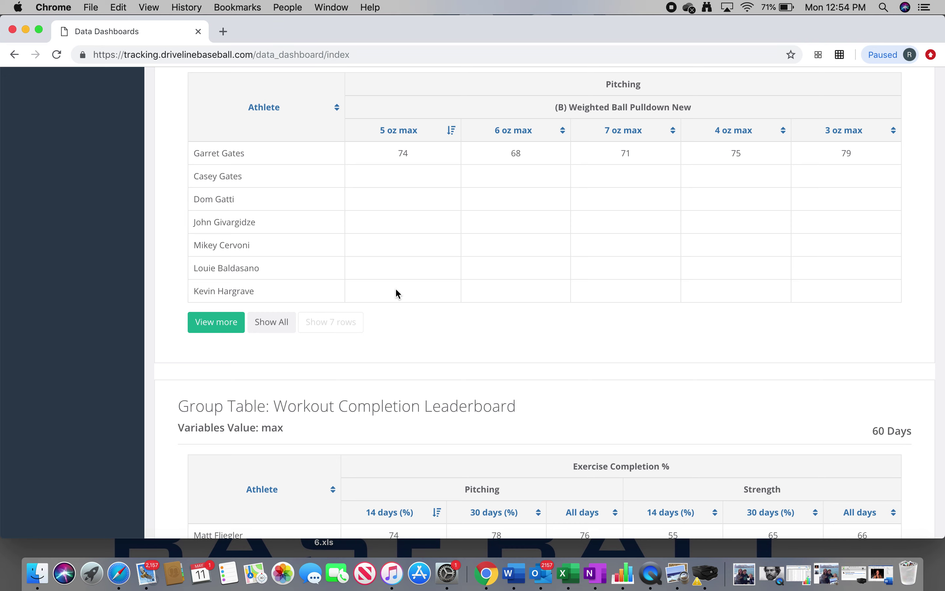
scroll(396, 290, down, 6)
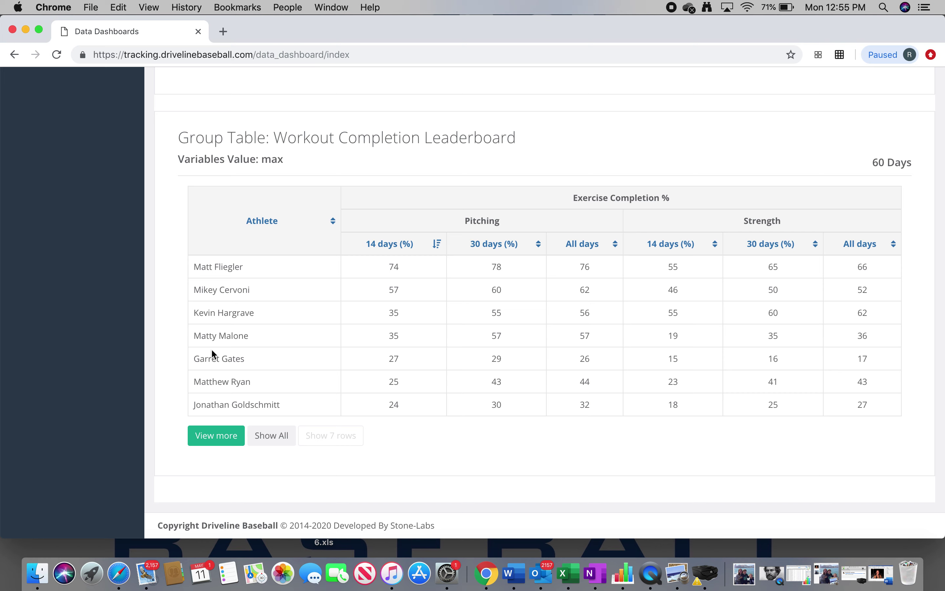
drag(194, 358, 255, 367)
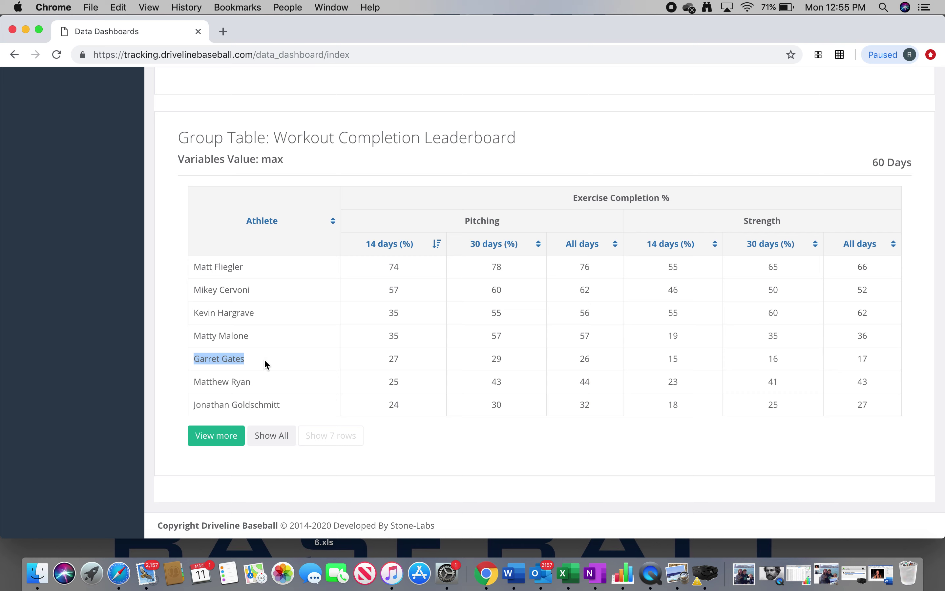
click(265, 361)
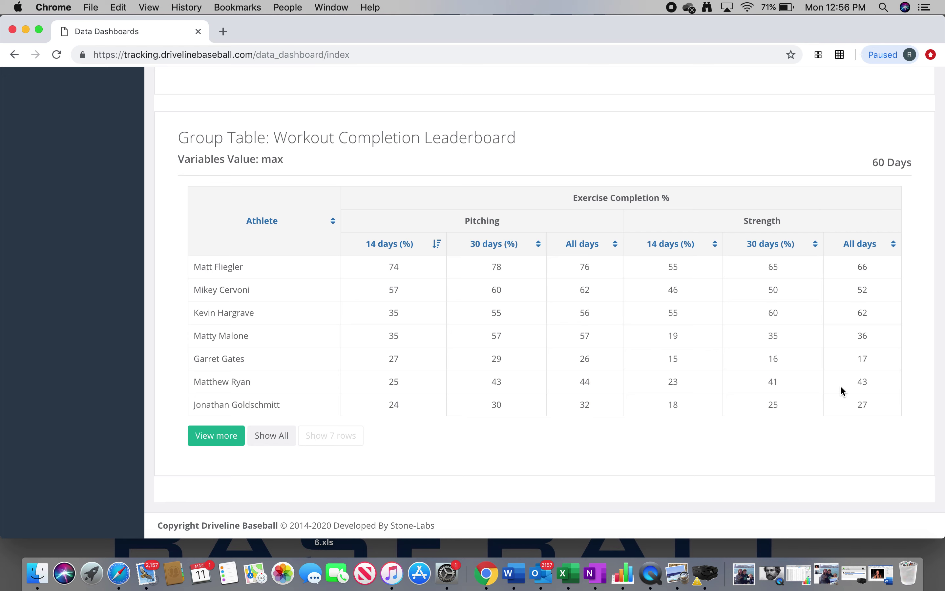
Scroll to the top of Data Dashboards and return to the Manage Athletes table of 15 athletes.
scroll(840, 385, up, 10)
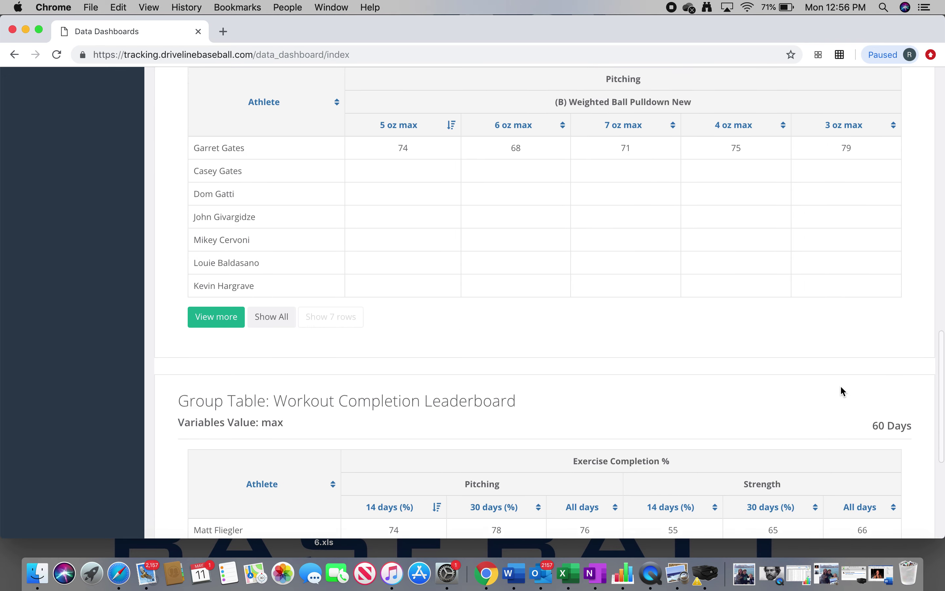
scroll(840, 385, down, 5)
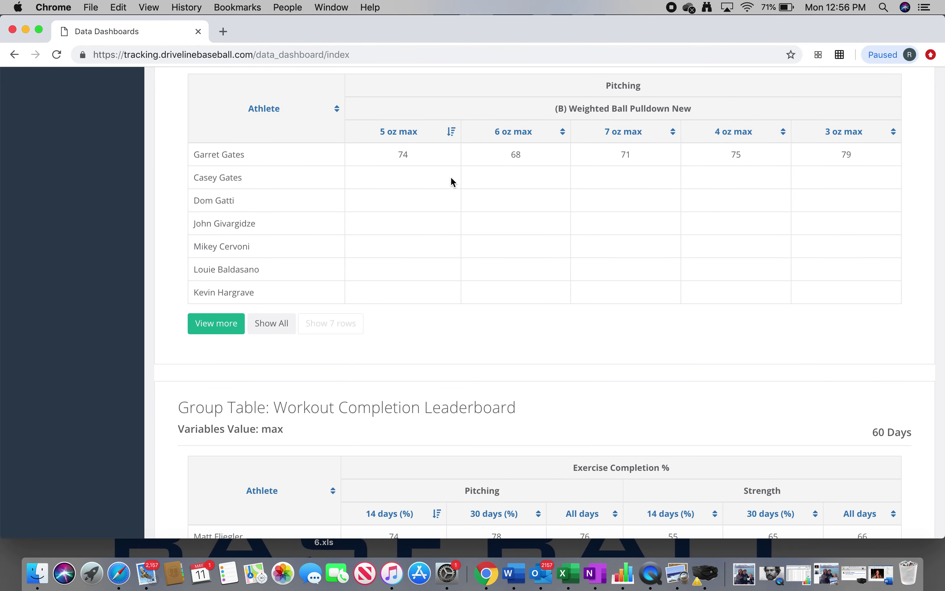
scroll(414, 182, up, 2)
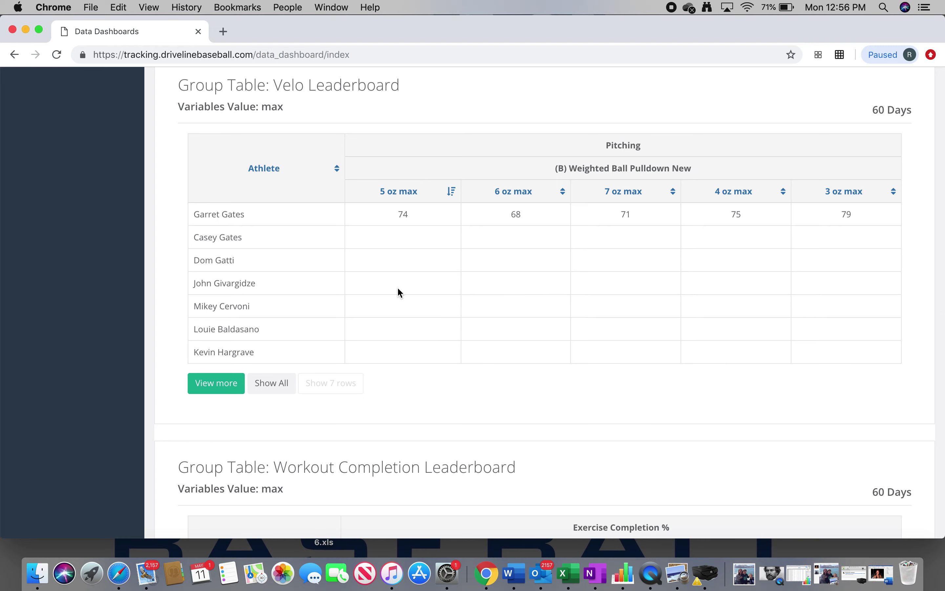
scroll(413, 254, up, 12)
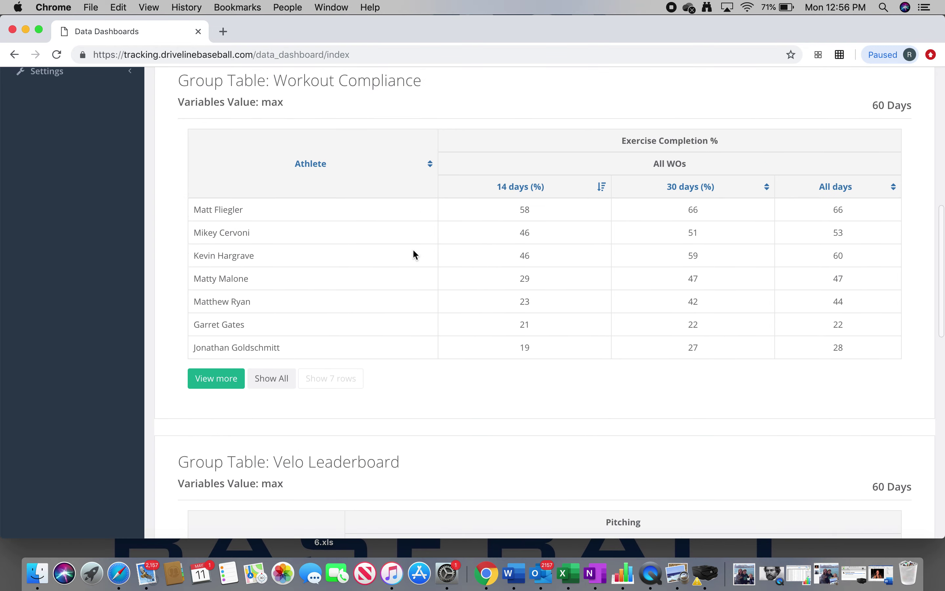
scroll(413, 250, up, 8)
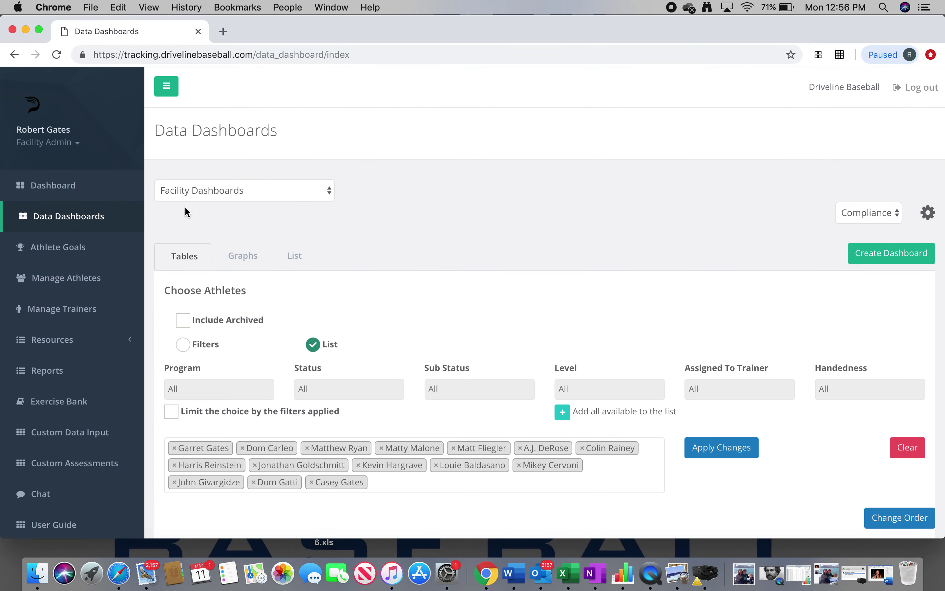
click(82, 278)
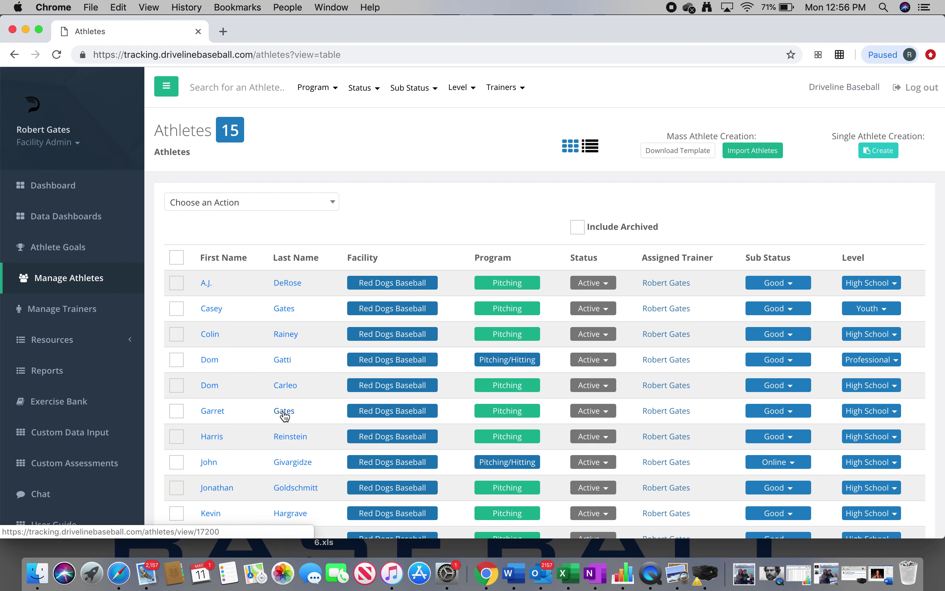
Open the sixth athlete's profile and their May 11 PlyoCare Velocity day plan.
click(284, 413)
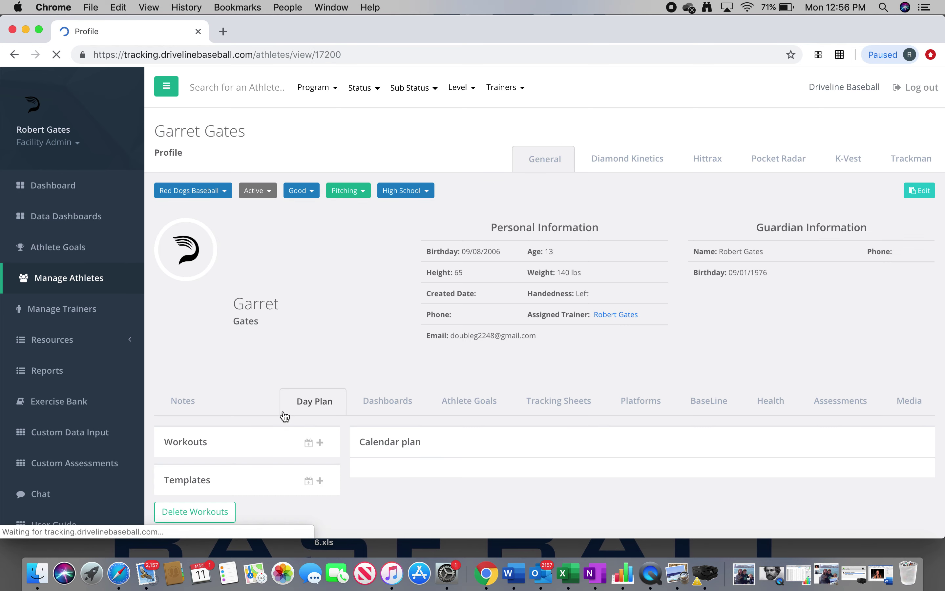
scroll(285, 417, down, 5)
scroll(285, 417, down, 20)
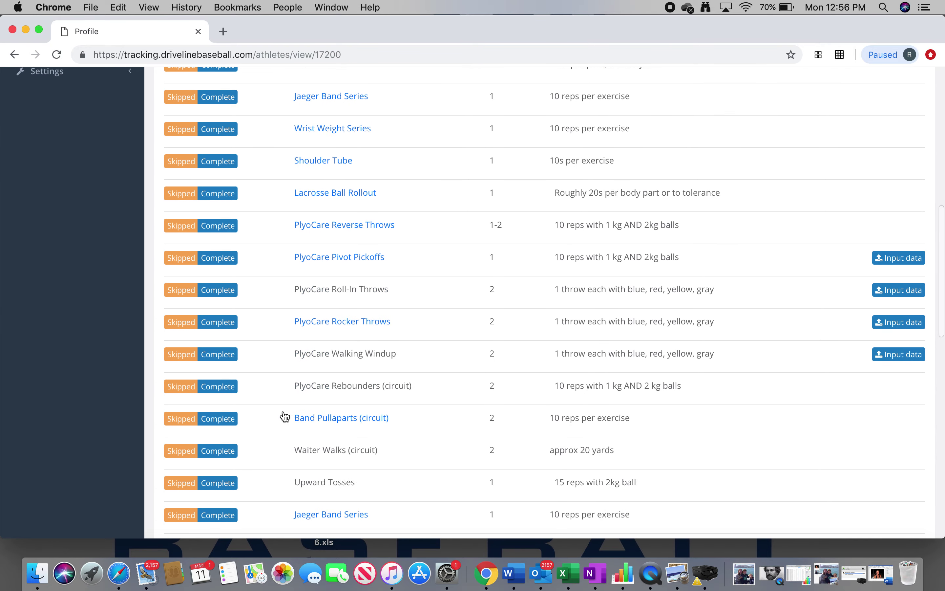
scroll(285, 416, down, 5)
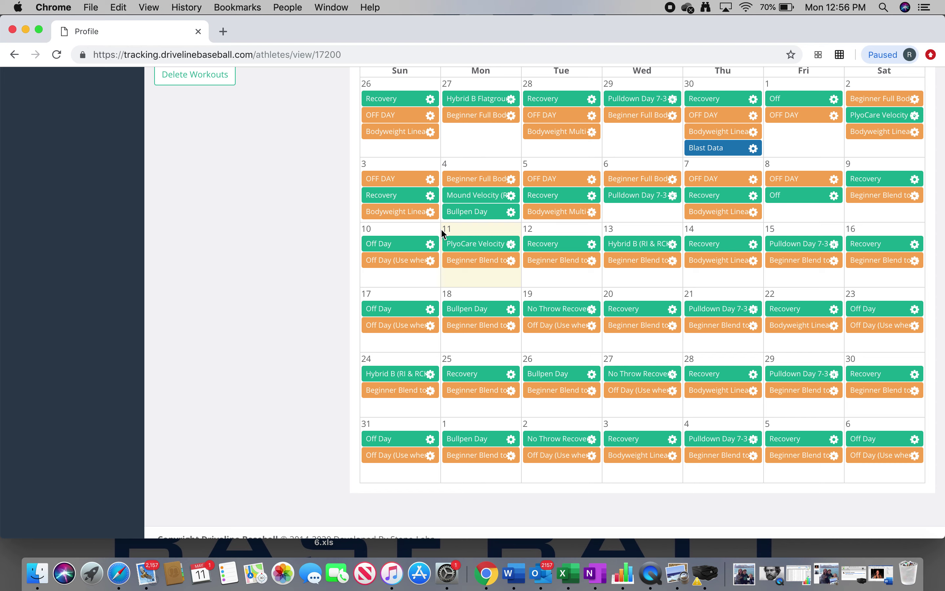
click(466, 245)
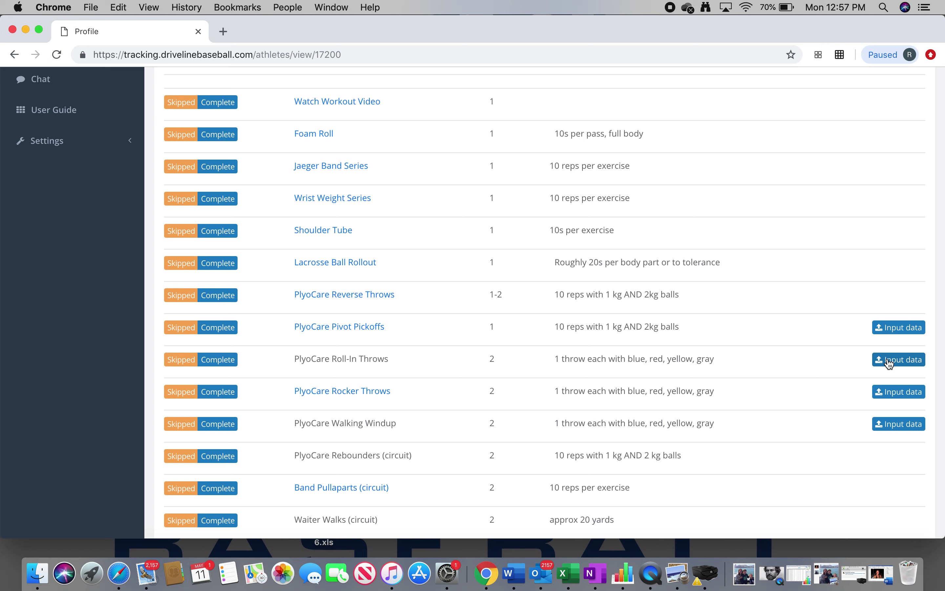
click(891, 392)
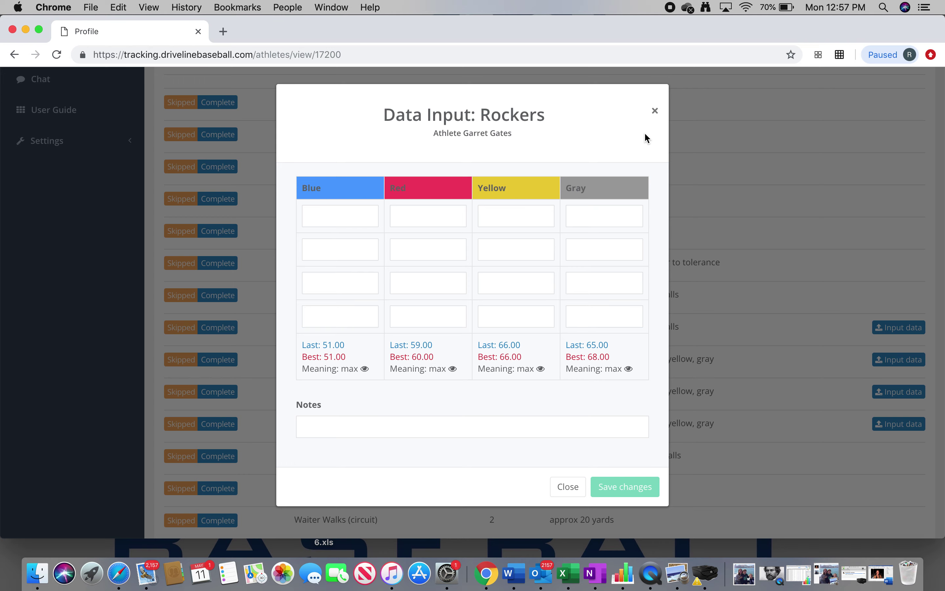
click(655, 114)
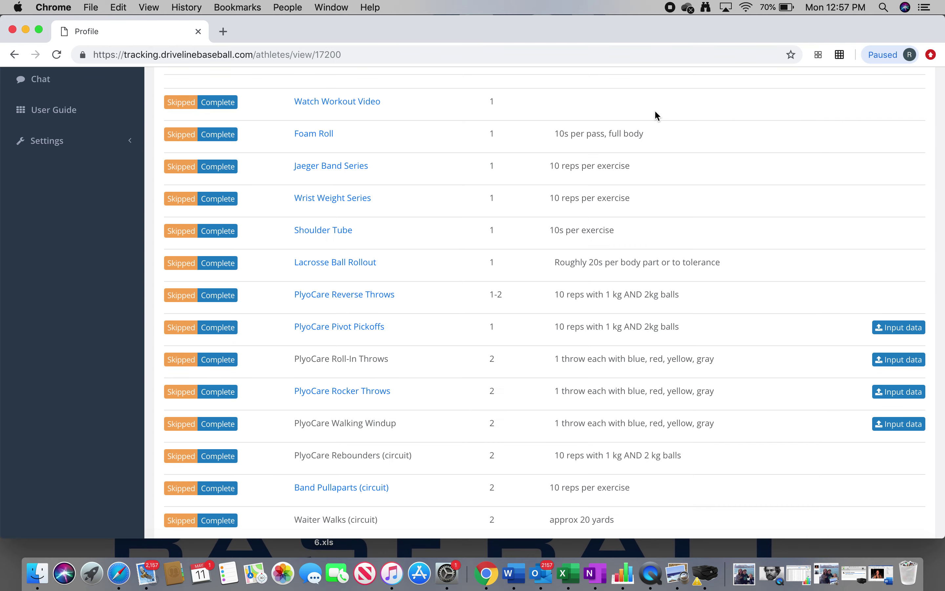
Go back to the Athletes table and reopen the sixth-row athlete's profile.
click(19, 55)
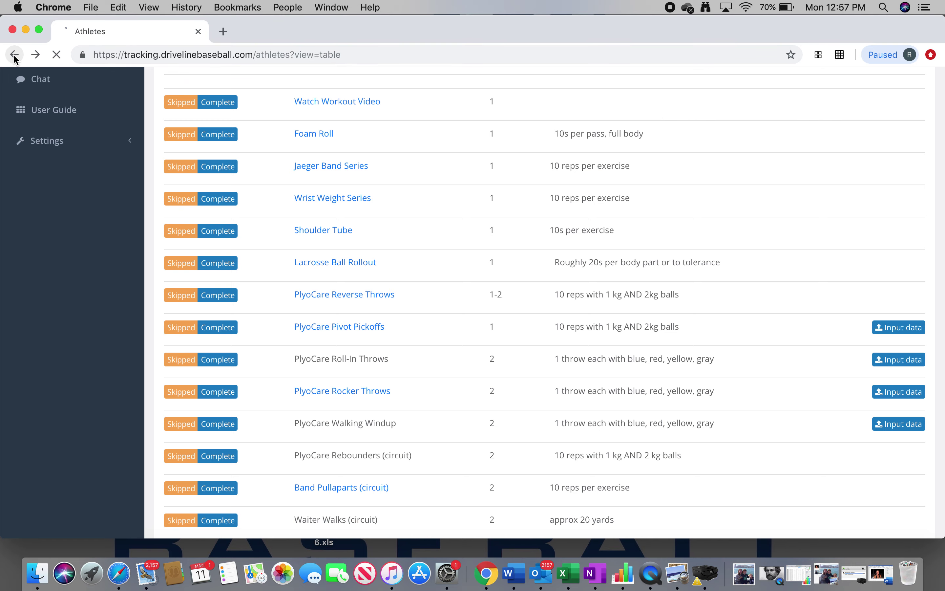
scroll(232, 295, down, 5)
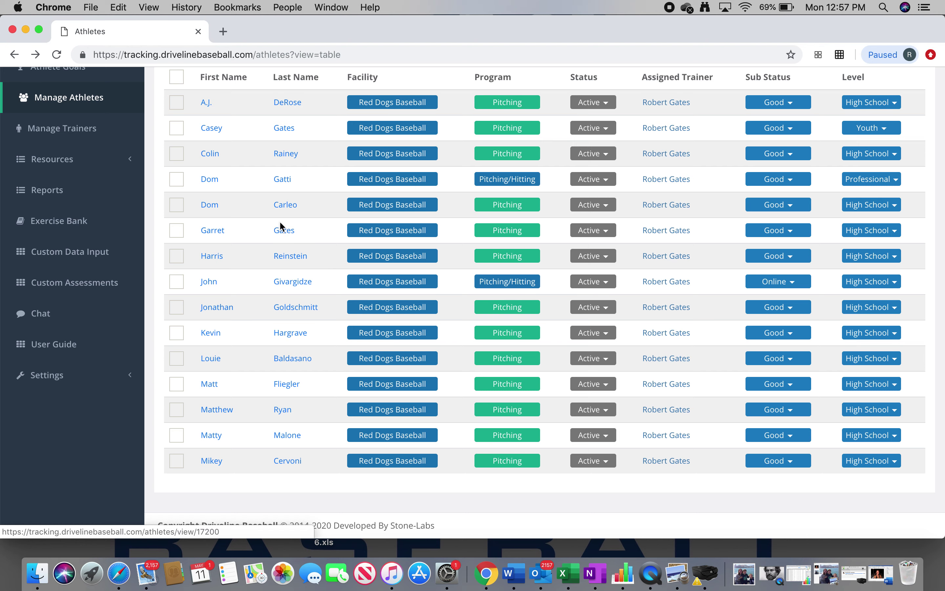
click(281, 230)
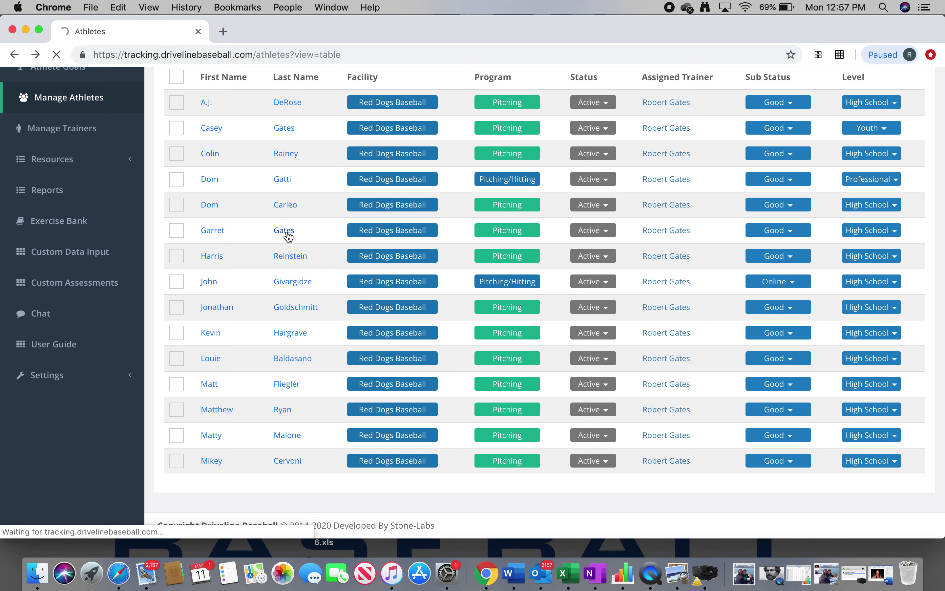
Look over the May 2020 calendar, then go back to the Athletes list with Cmd+[.
scroll(289, 237, down, 20)
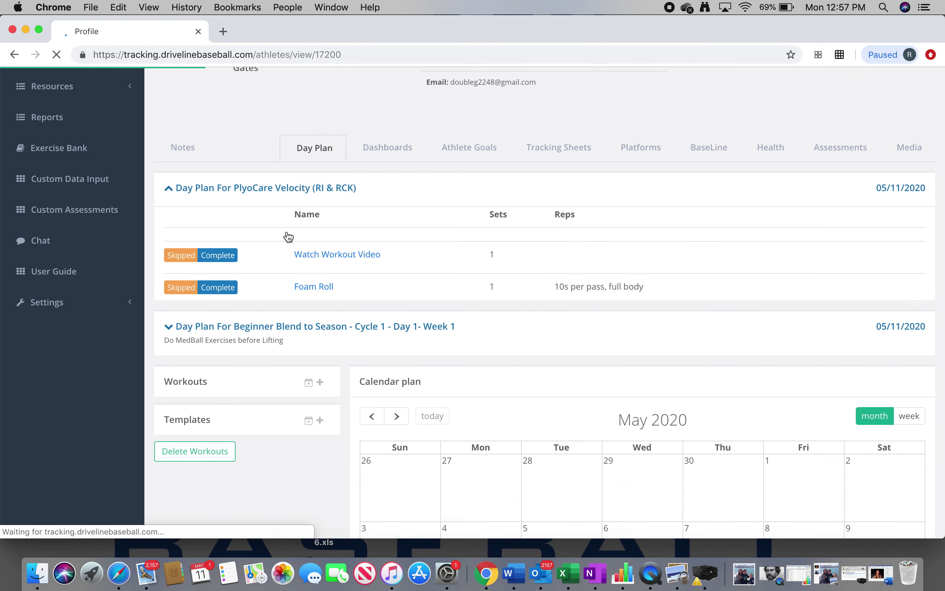
scroll(288, 236, up, 3)
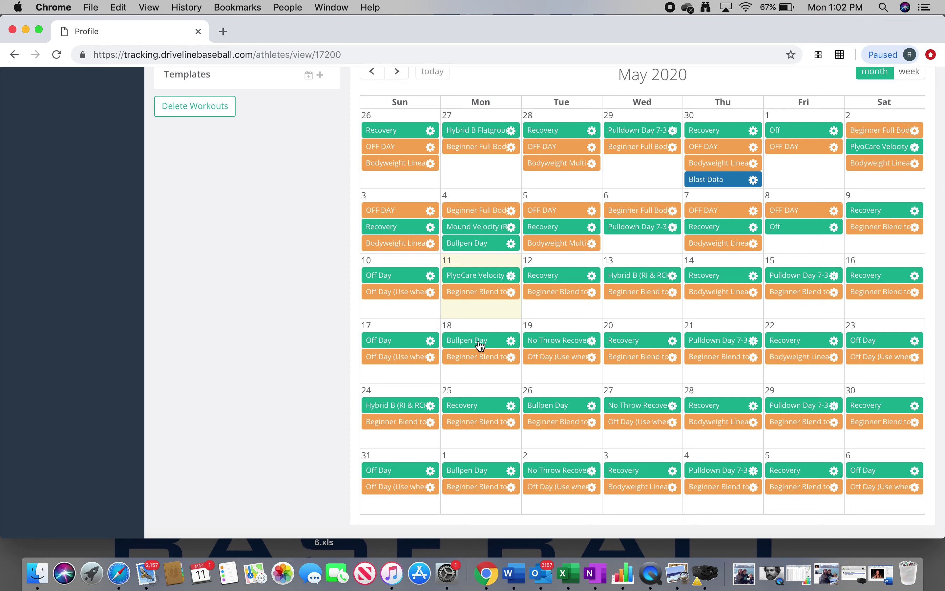
scroll(269, 250, up, 1)
key(super+bracketleft)
key(super+bracketleft)
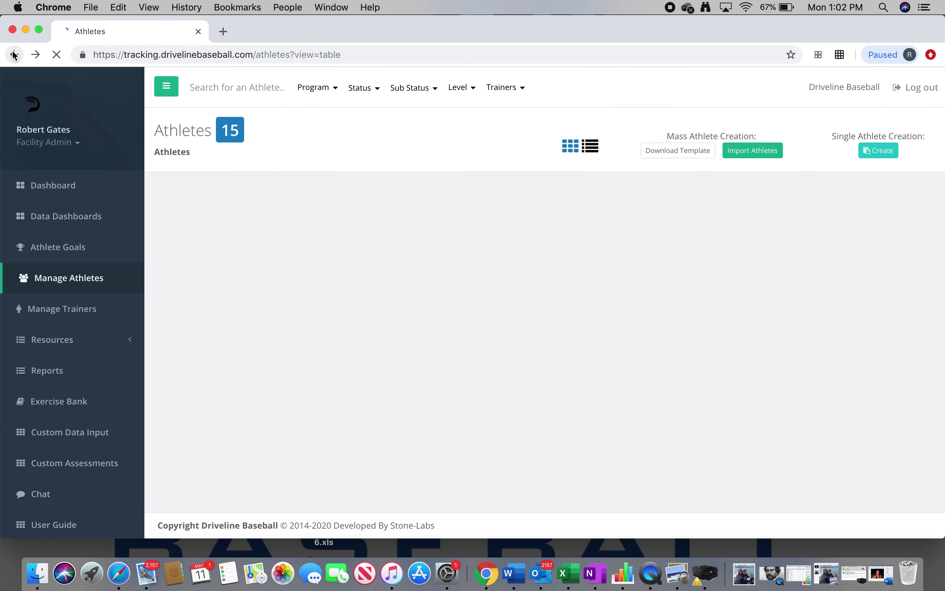
Open the third athlete's profile and scroll down to their May 2020 calendar plan.
click(285, 154)
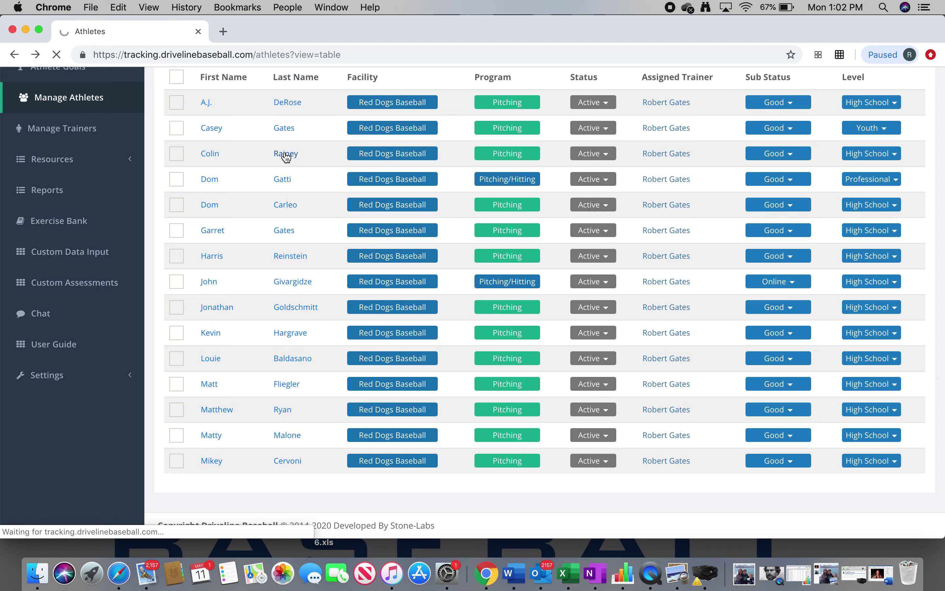
scroll(432, 463, down, 10)
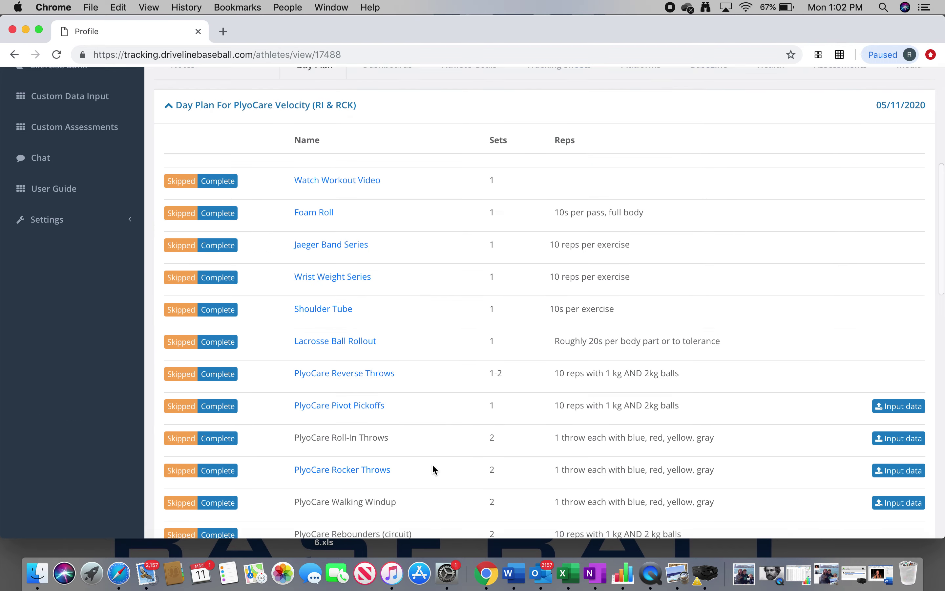
scroll(432, 463, down, 15)
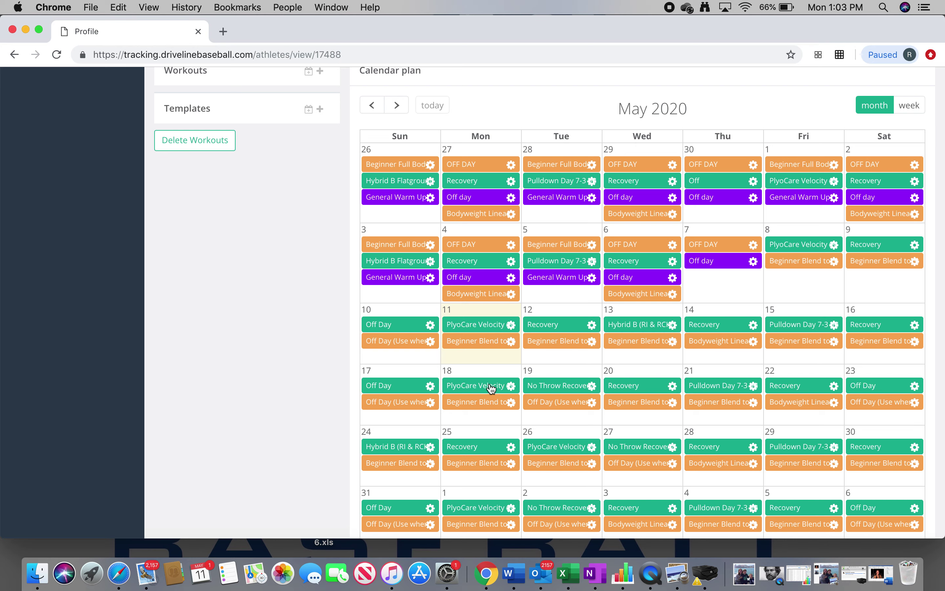
Return to the Athletes list and open the sixth athlete's profile calendar.
click(16, 57)
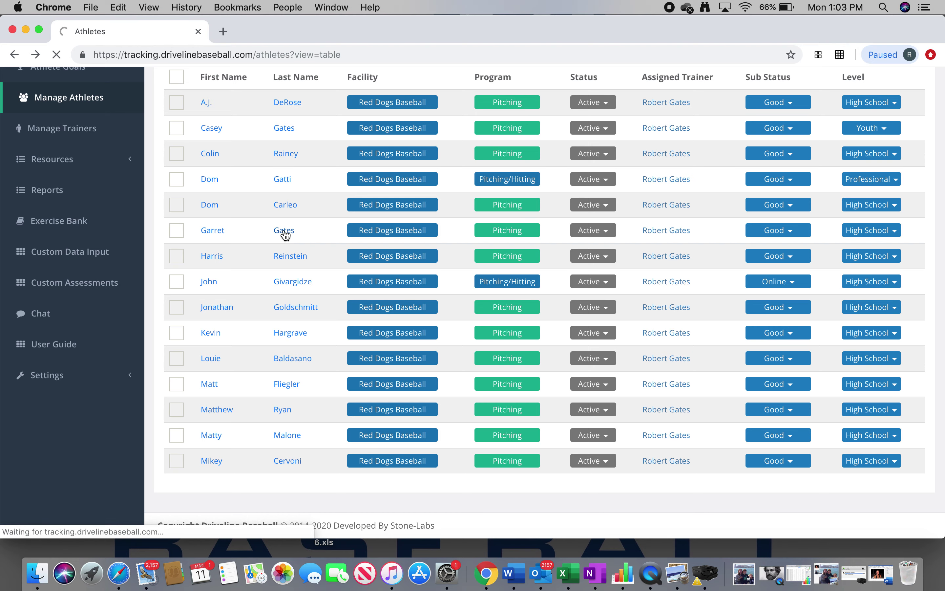
click(285, 232)
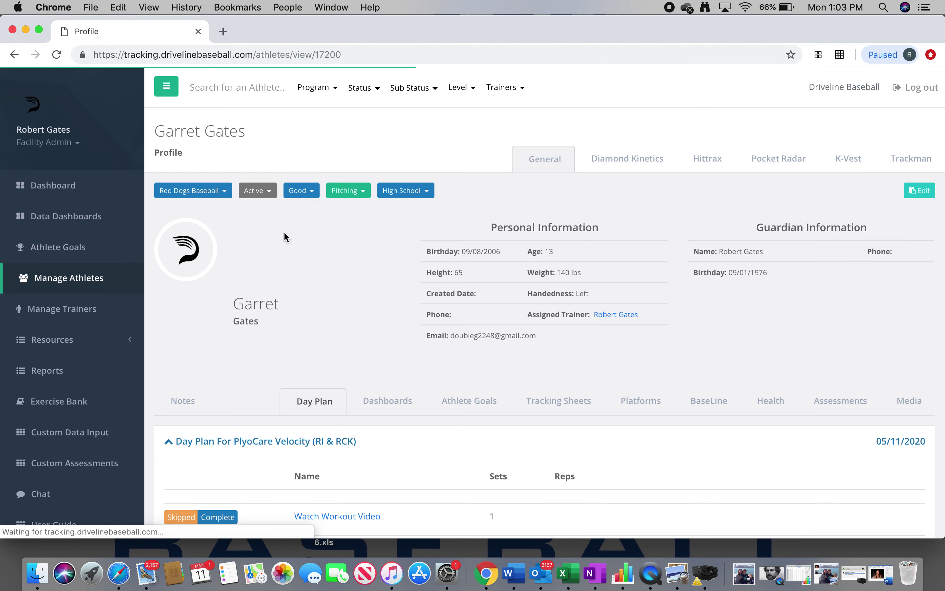
scroll(410, 470, down, 20)
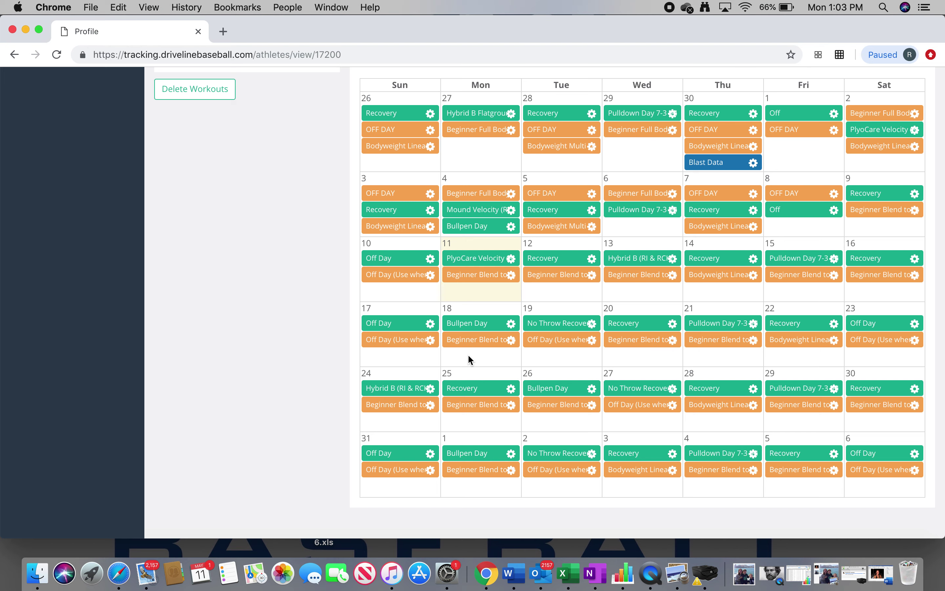
Open the May 11 Beginner Blend day plan, expand Strength Exercises, then go back to the athletes.
click(479, 275)
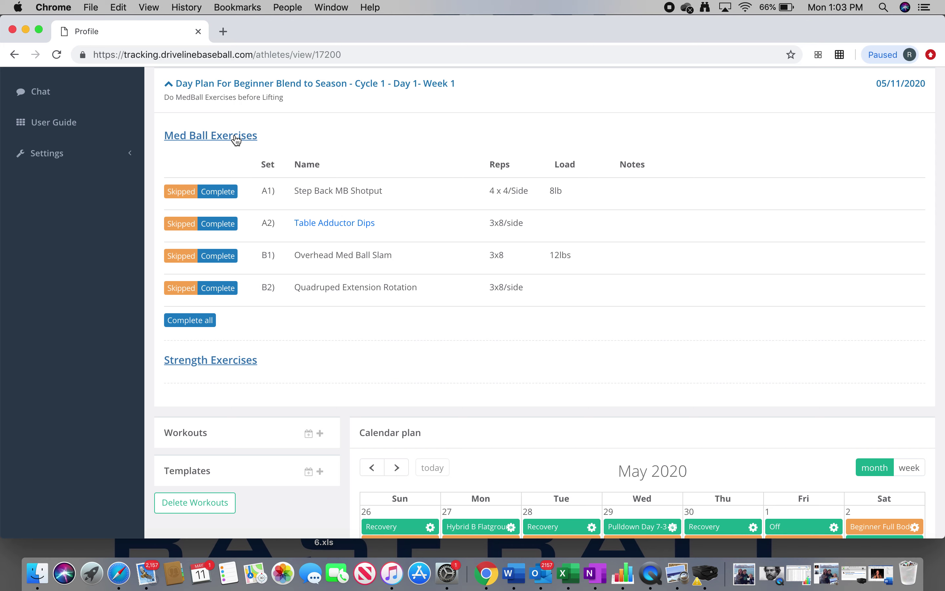
click(205, 360)
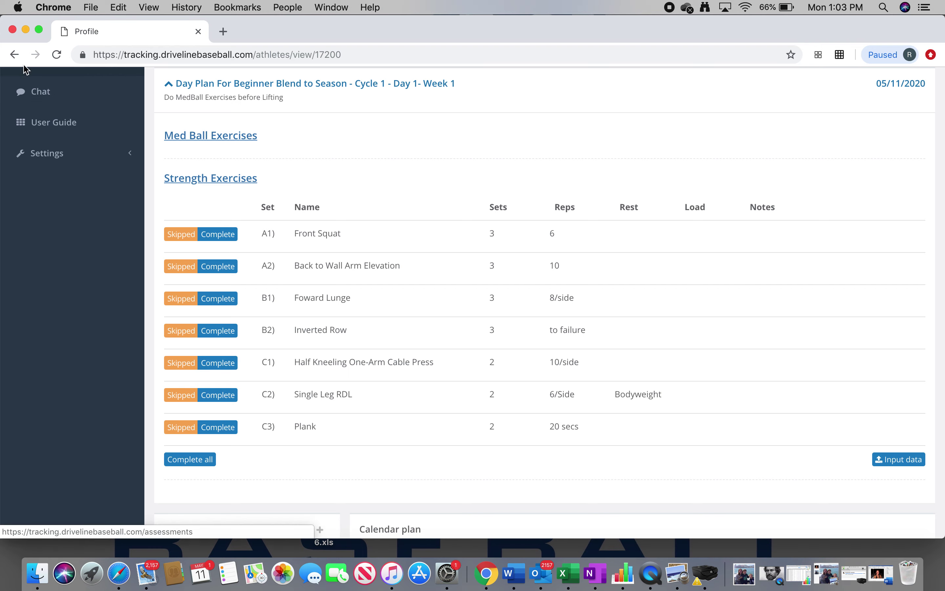
click(14, 54)
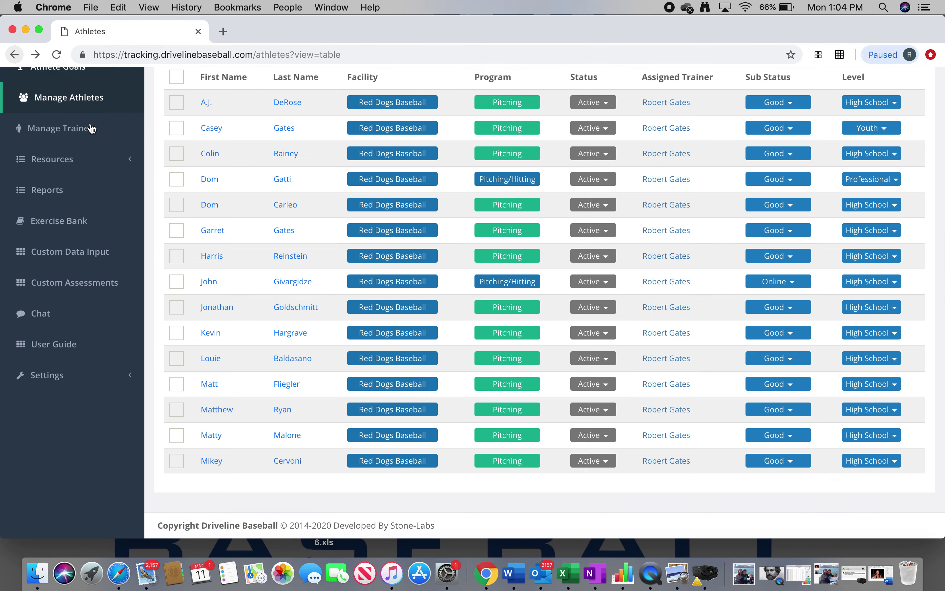
click(285, 229)
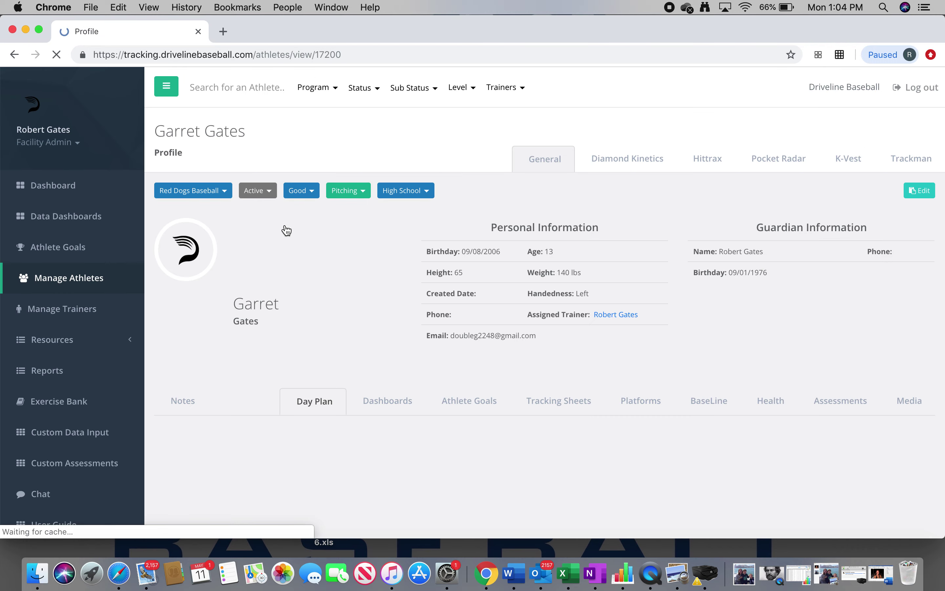
scroll(327, 322, down, 10)
scroll(328, 328, down, 15)
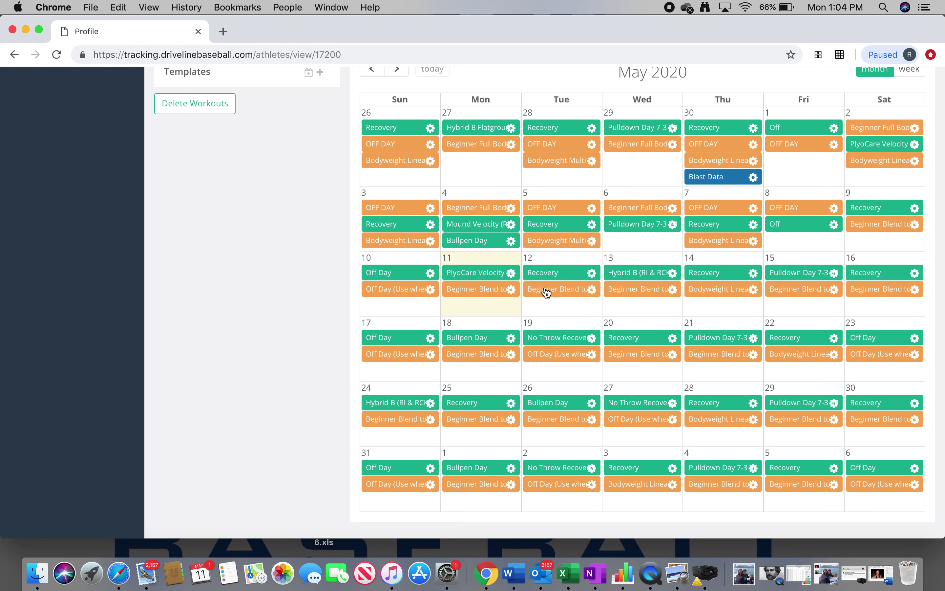
click(544, 290)
scroll(544, 286, up, 5)
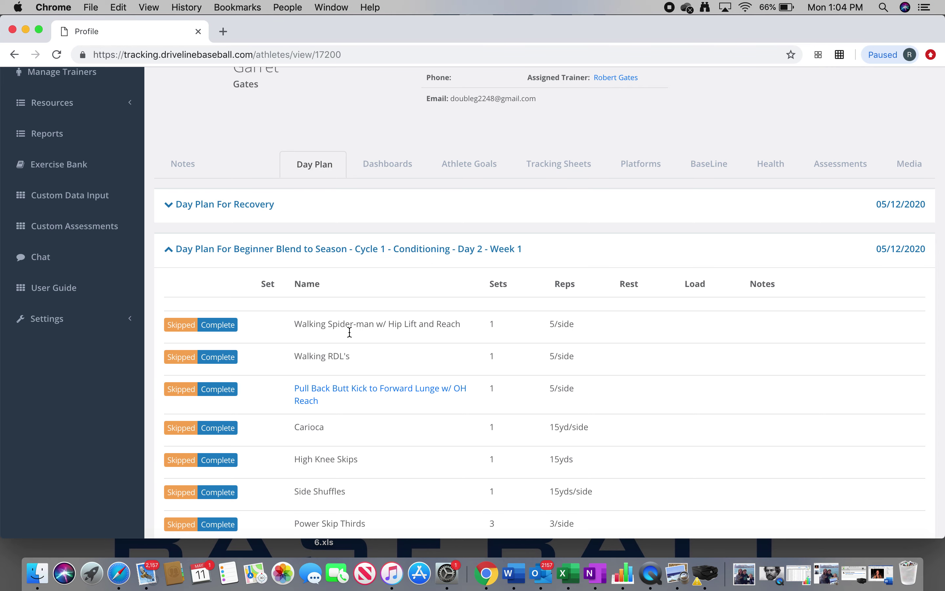
scroll(350, 336, down, 4)
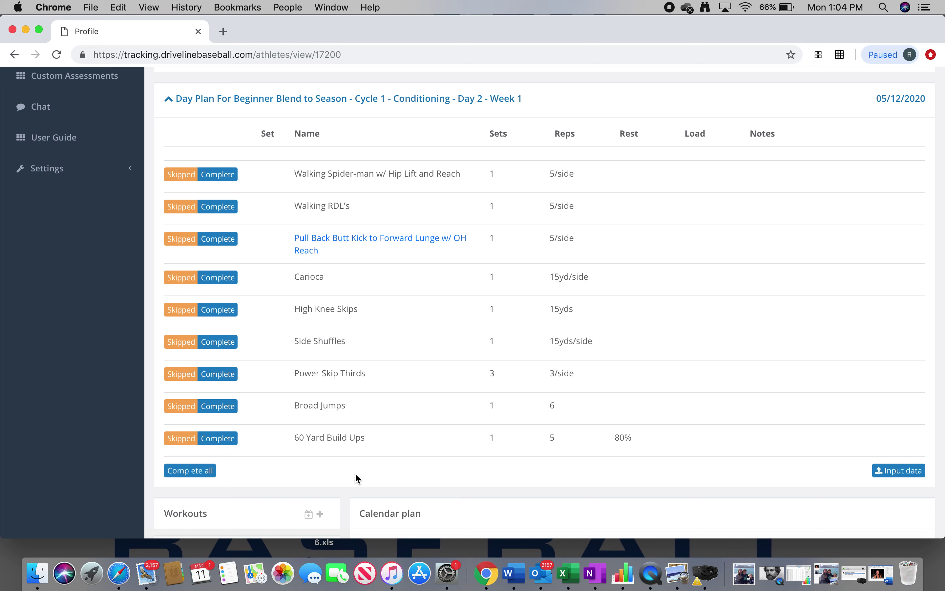
click(15, 54)
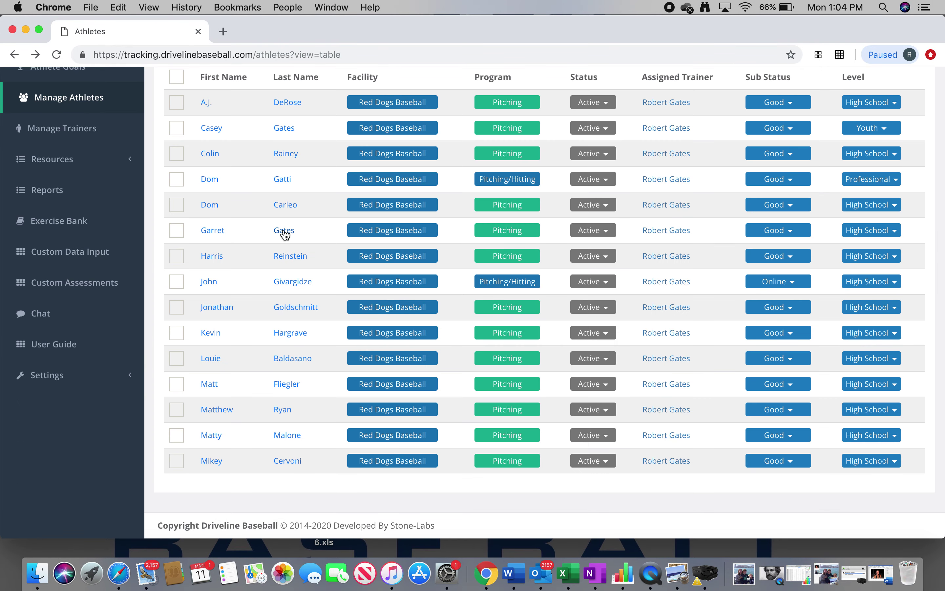
Open the sixth athlete's profile and scroll through their May calendar and PlyoCare Velocity day plan.
click(284, 231)
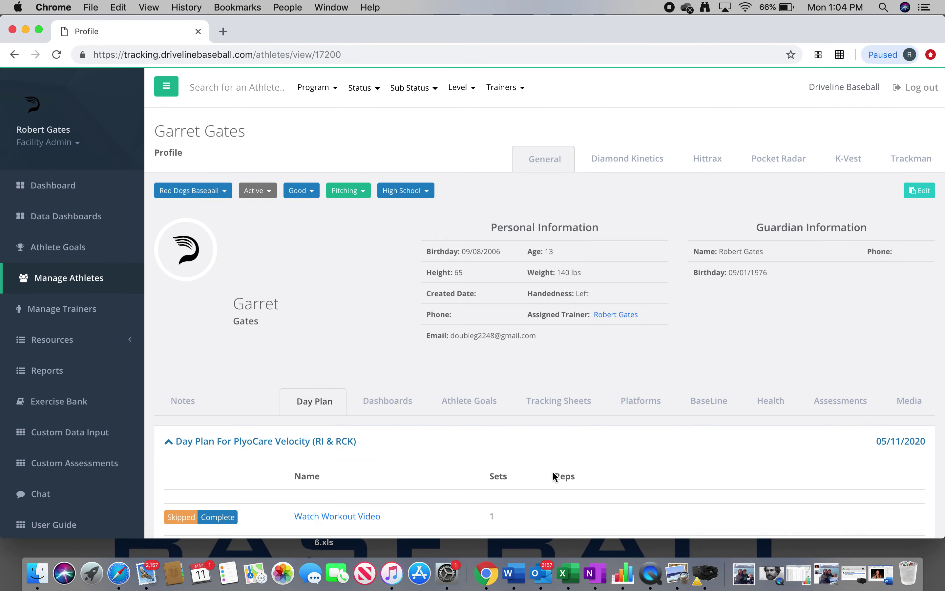
scroll(552, 471, down, 10)
scroll(552, 471, down, 15)
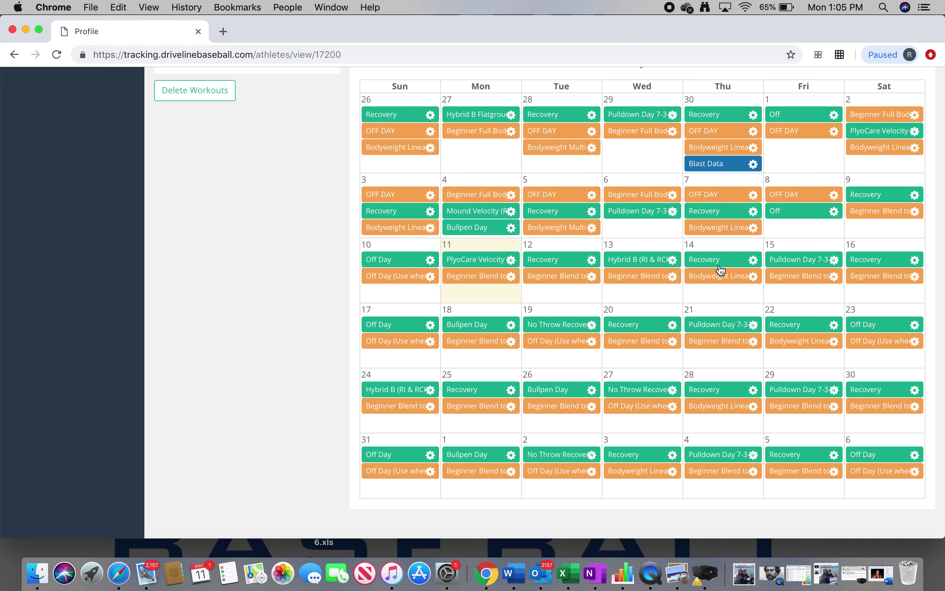
scroll(319, 247, up, 15)
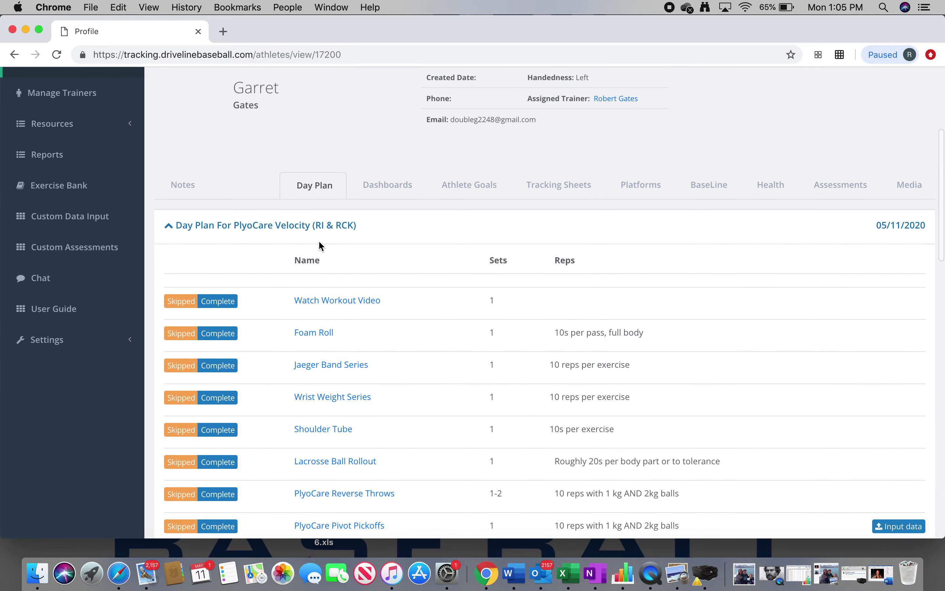
scroll(320, 246, up, 3)
Open Data Dashboards, apply changes, and scroll to the 60-day Workout Completion Leaderboard.
click(64, 217)
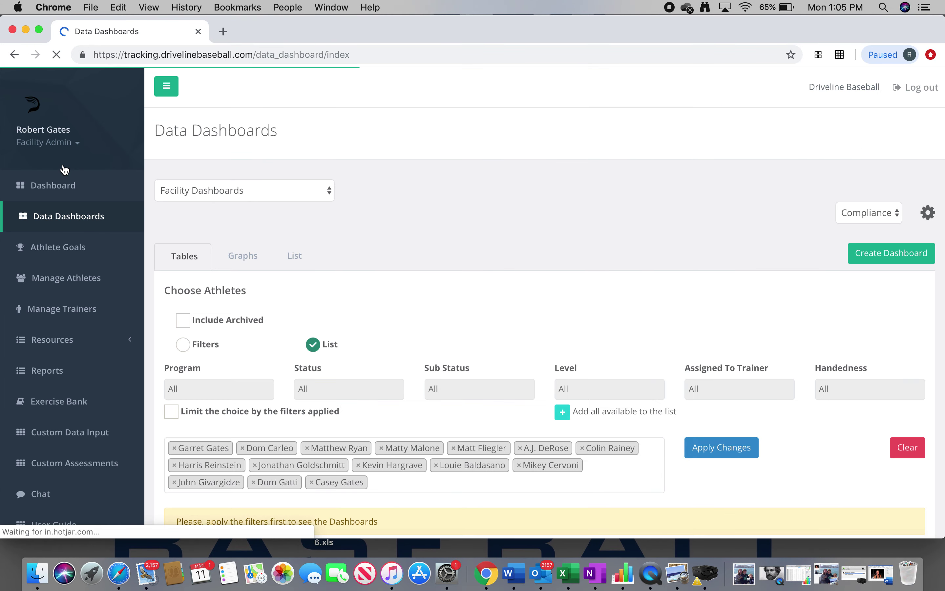
click(716, 448)
scroll(716, 453, down, 10)
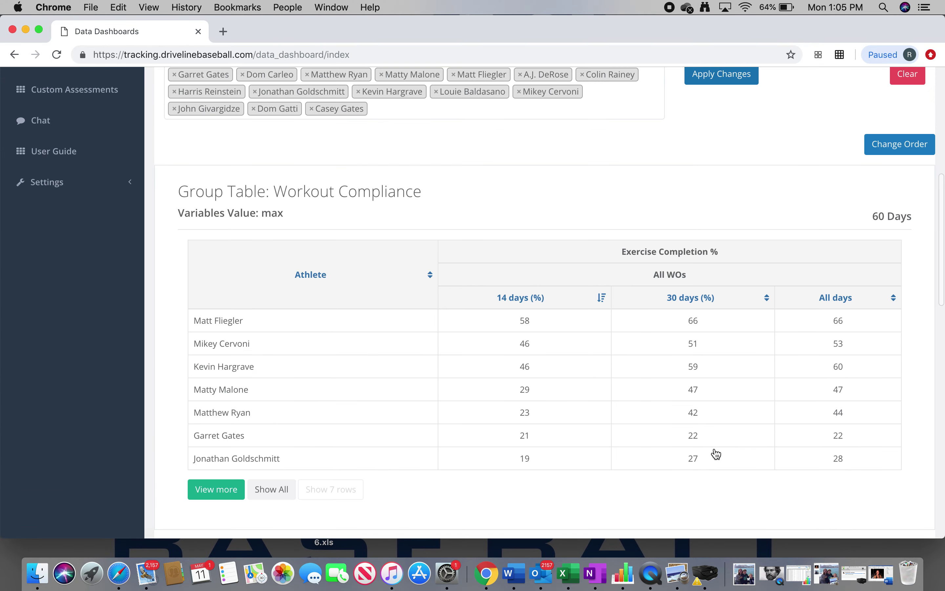
scroll(716, 453, down, 20)
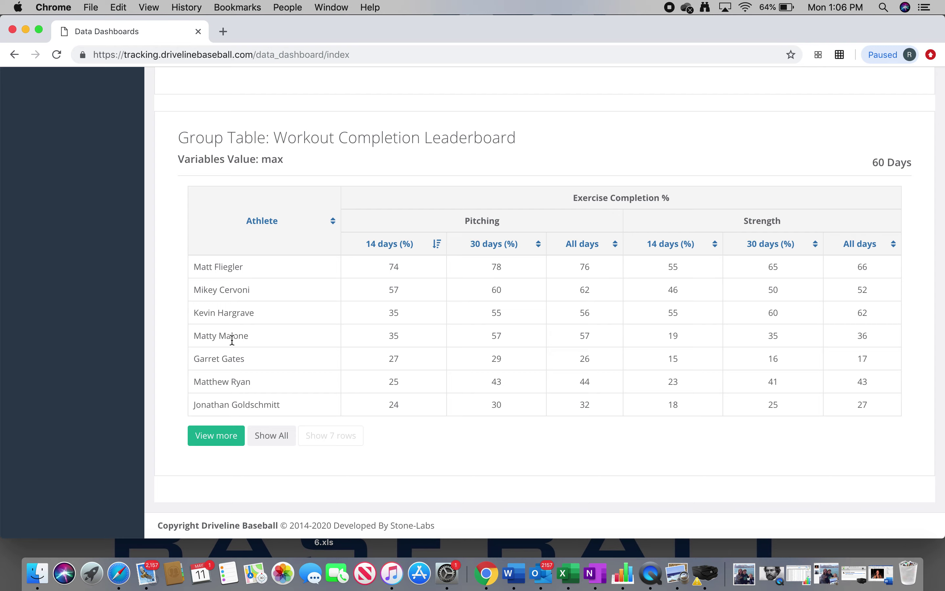
Scroll back up toward the top of the Data Dashboards page.
scroll(232, 338, up, 20)
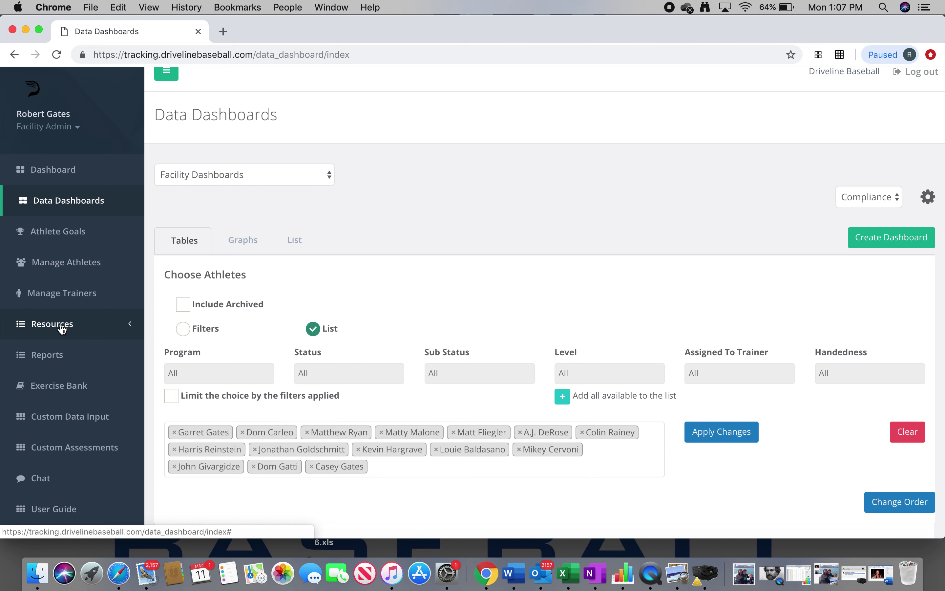
From the athletes list, open the sixth athlete's profile showing the 05/11/2020 PlyoCare Velocity plan.
click(74, 262)
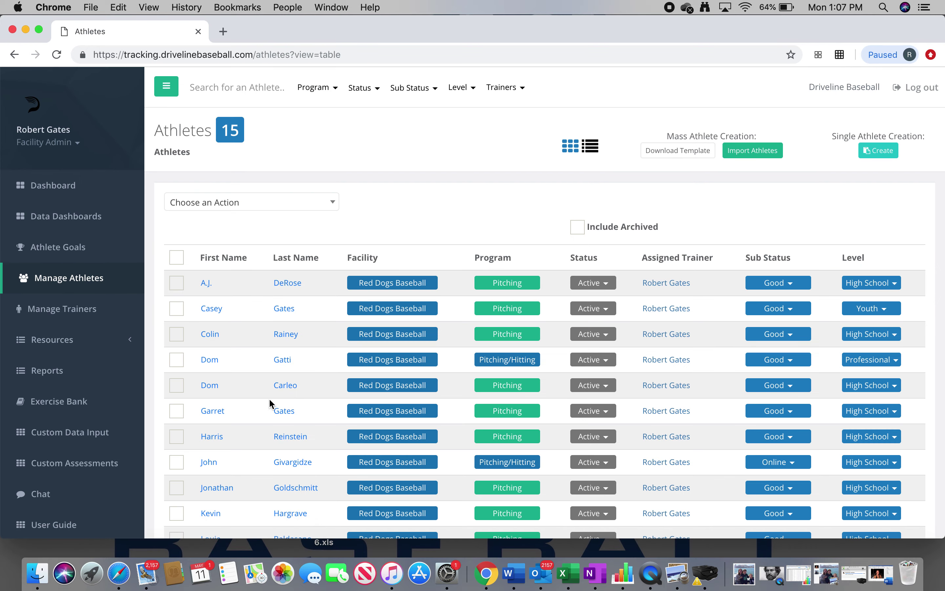
click(281, 412)
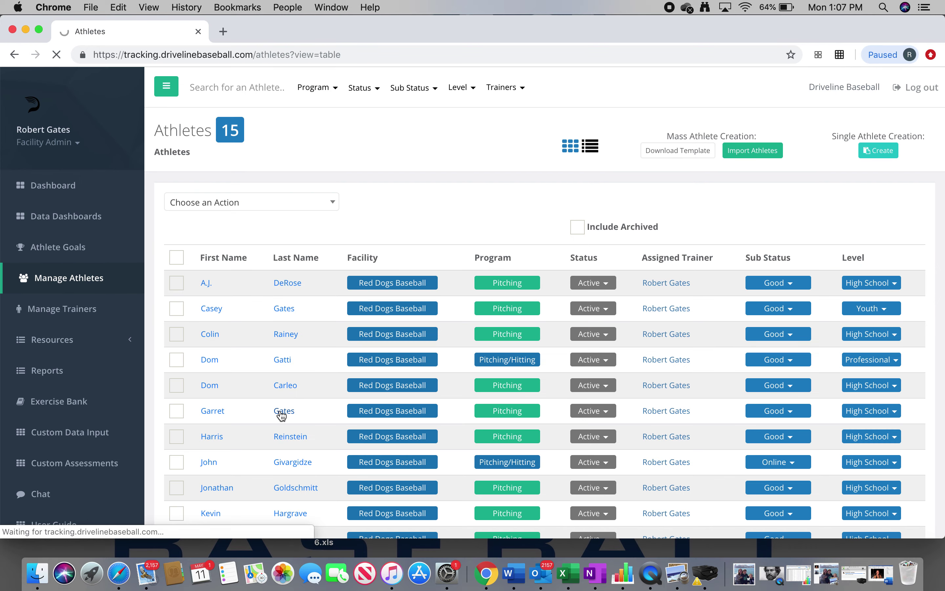